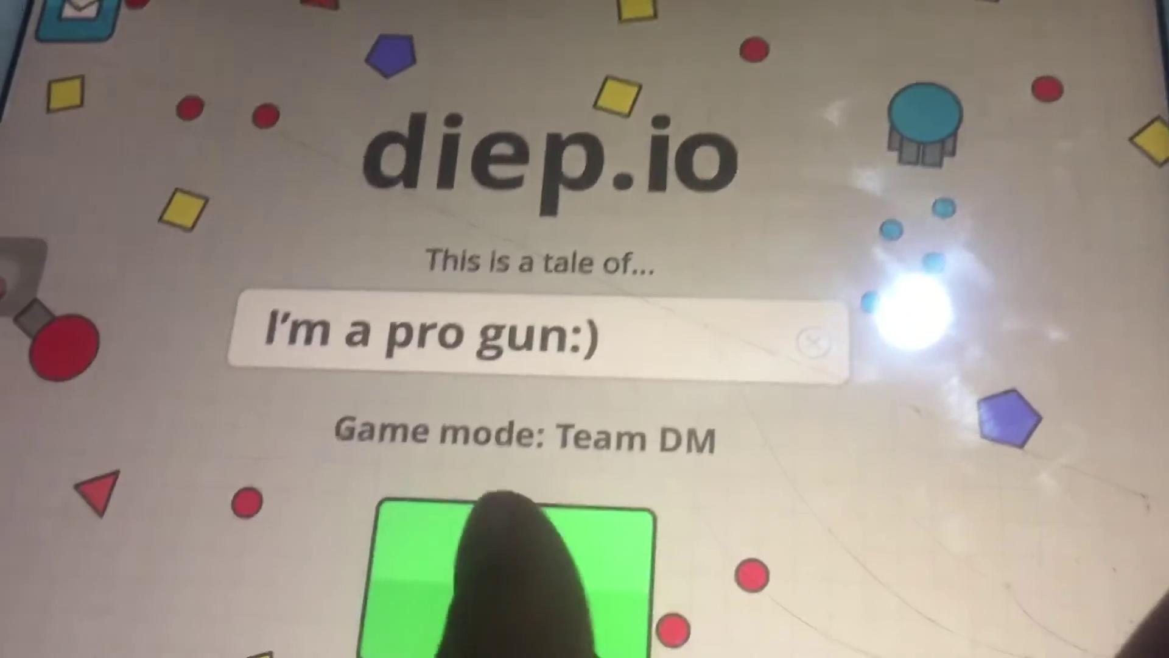
pyautogui.click(511, 549)
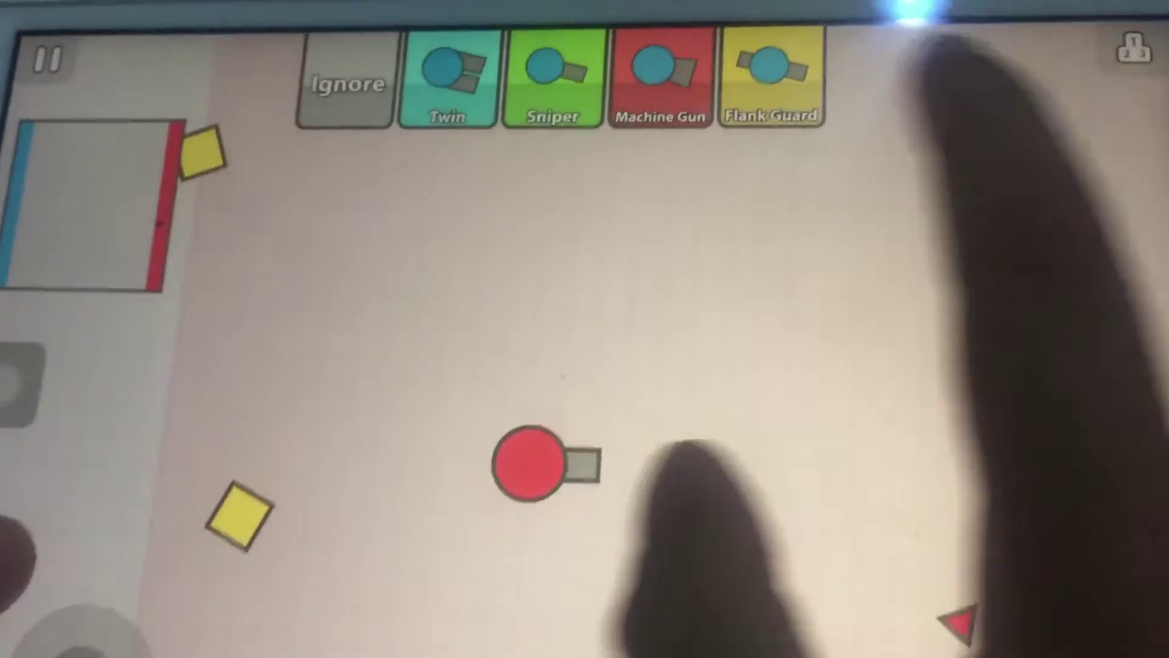
pyautogui.click(772, 82)
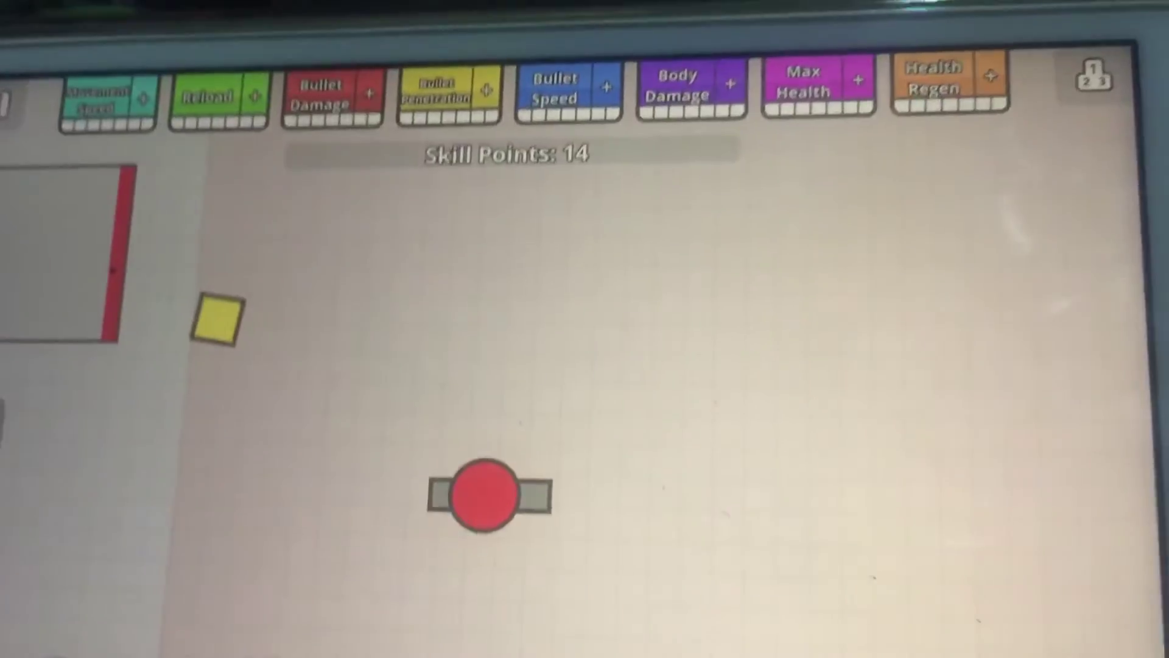